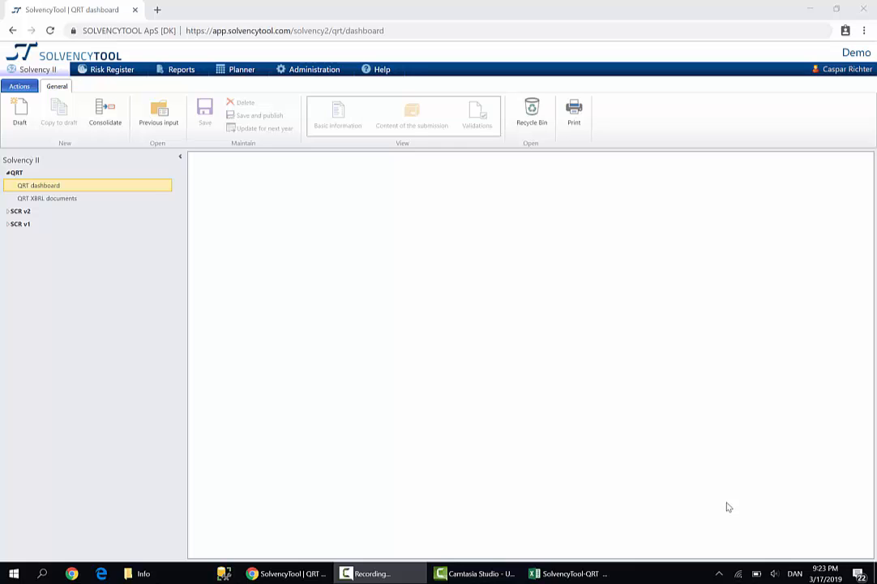
Open the published Demo quarterly Solvency II solo report of Demo Insurance Ltd. and review its basic information.
left_click(173, 123)
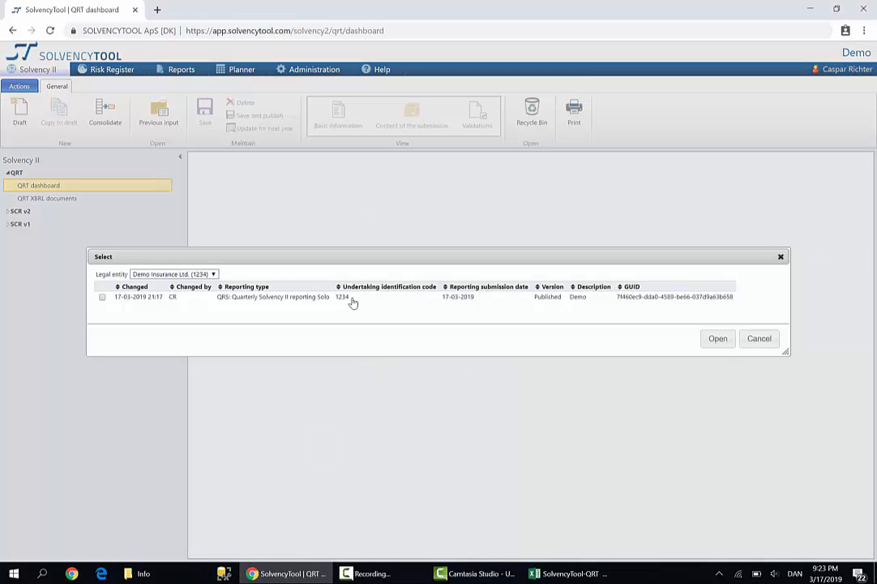
double_click(353, 302)
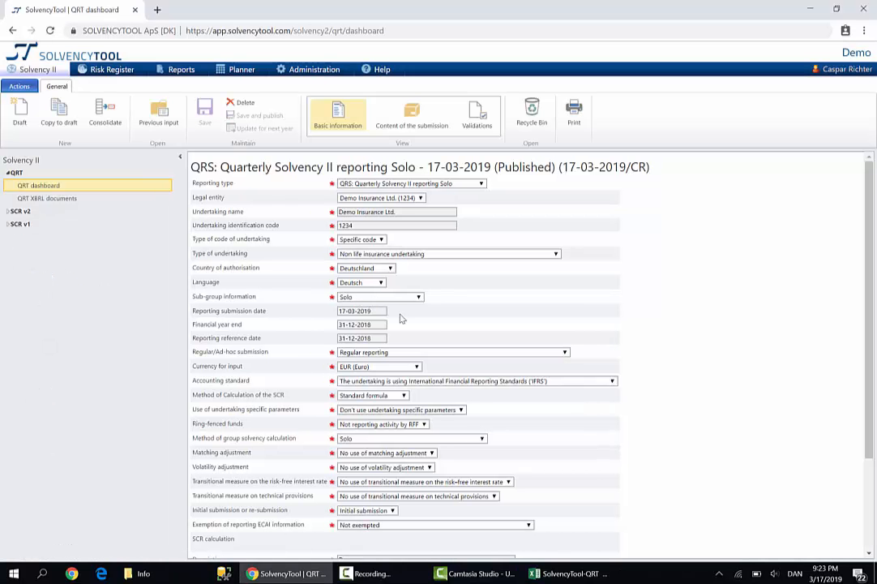
scroll(608, 310, "down", 3)
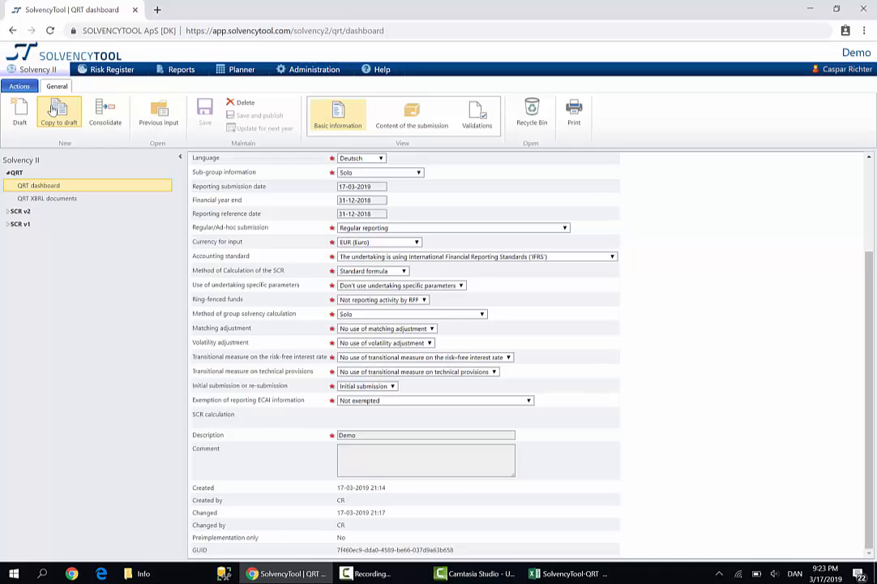
scroll(627, 303, "up", 3)
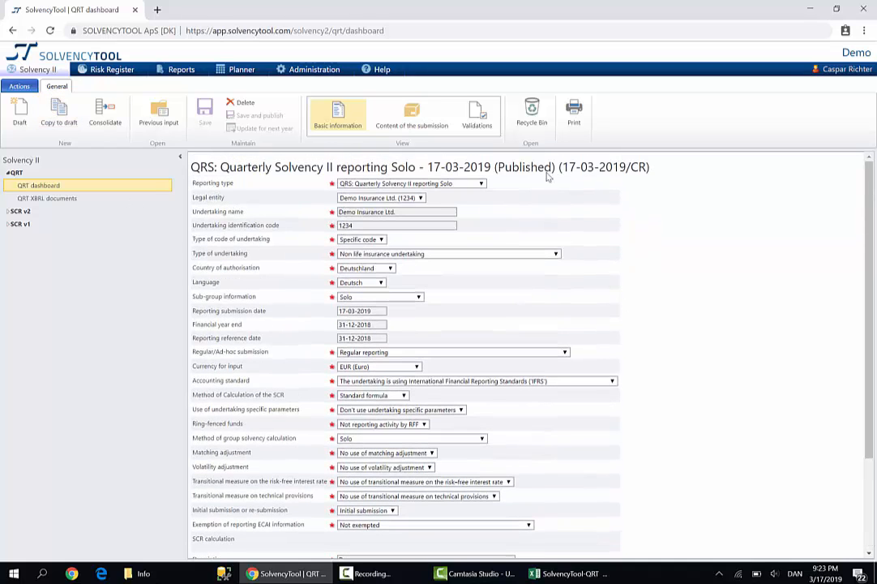
left_click_drag(552, 167, 498, 167)
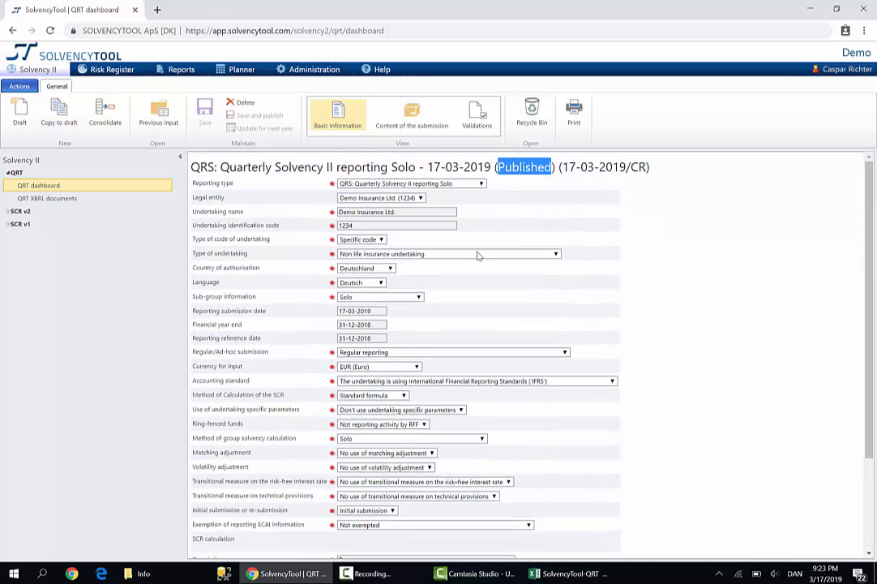
left_click(424, 210)
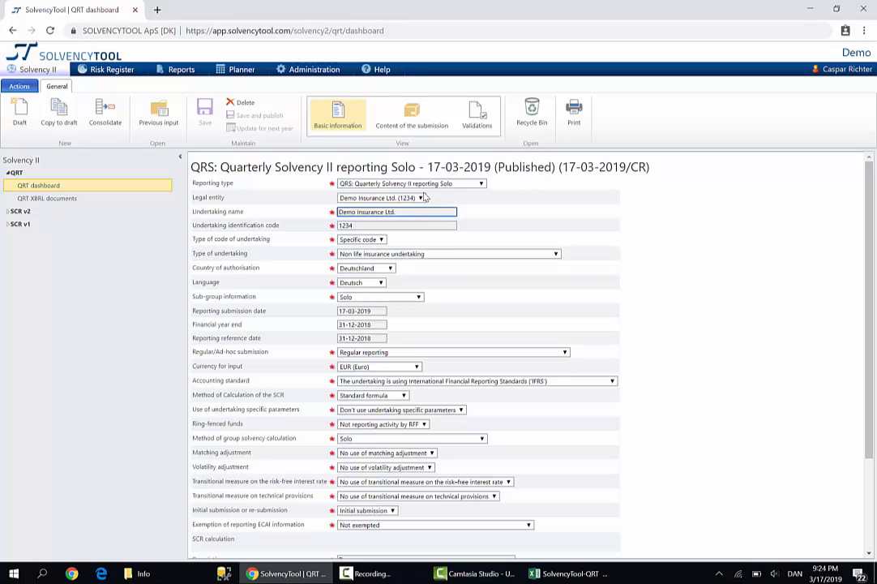
left_click(424, 200)
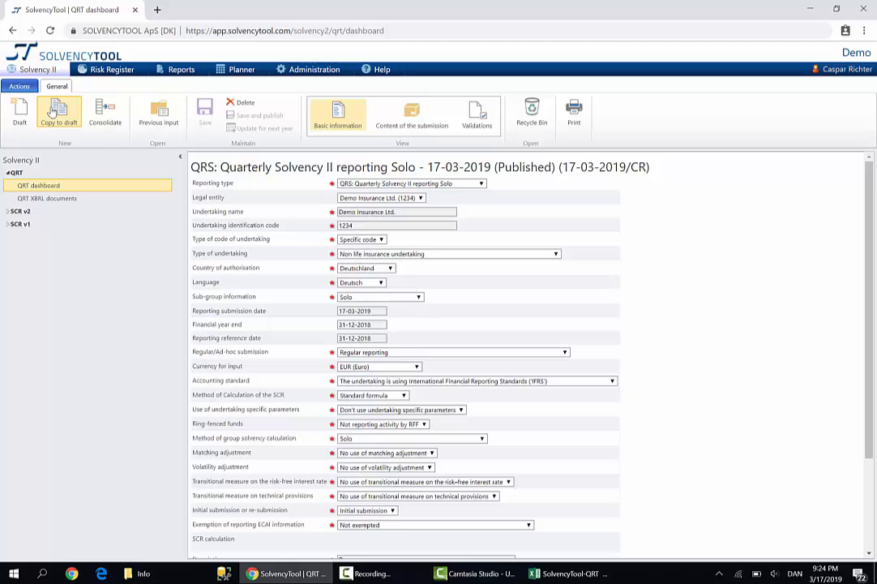
Copy the published report to a draft with EUR as currency, and review the draft's basic information and content of the submission.
left_click(55, 113)
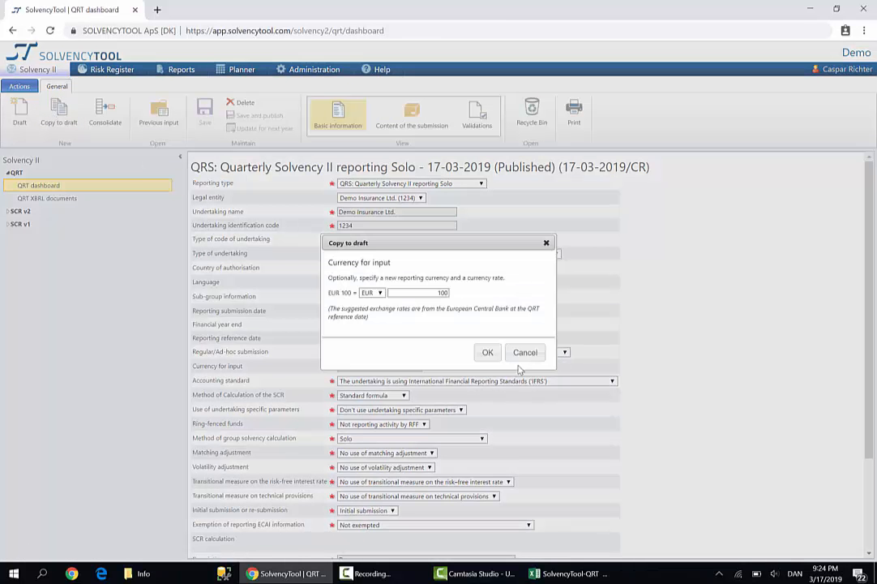
left_click(487, 352)
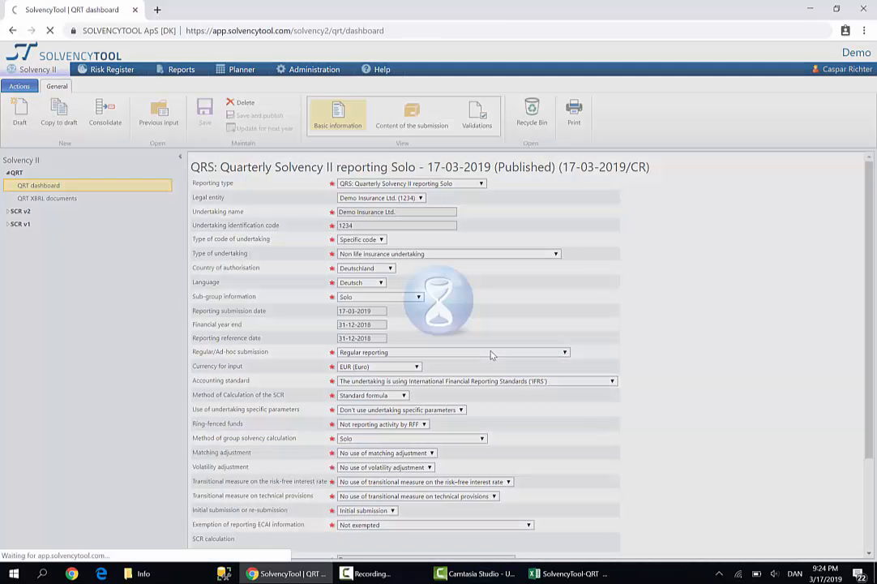
scroll(493, 352, "down", 3)
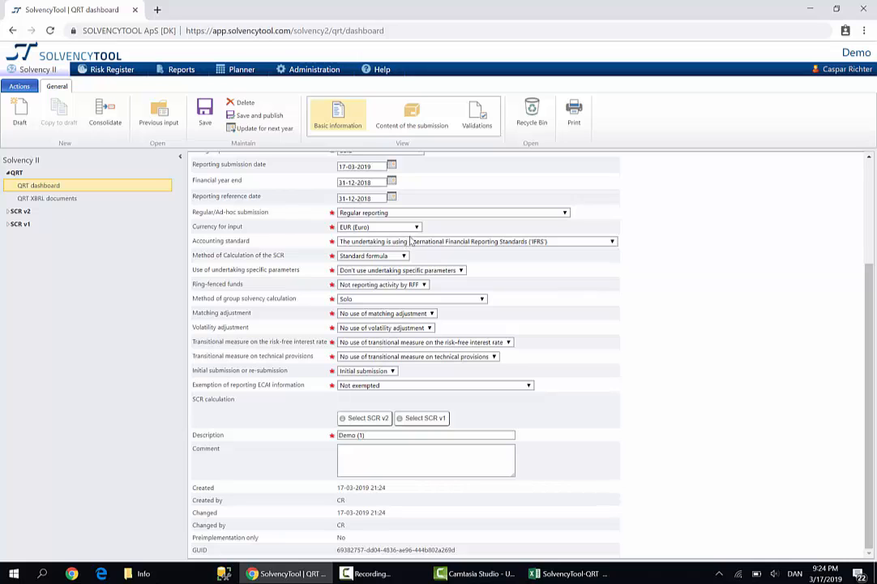
left_click(412, 114)
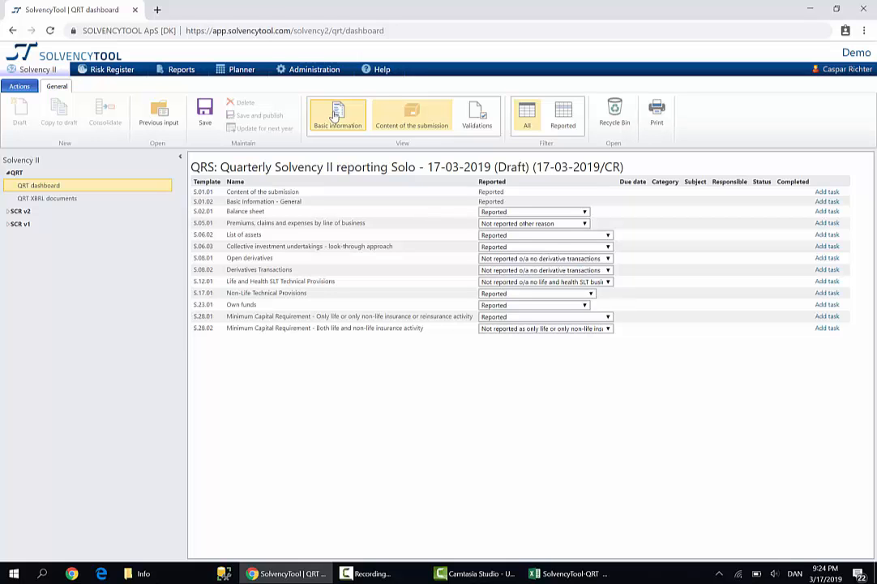
left_click(336, 114)
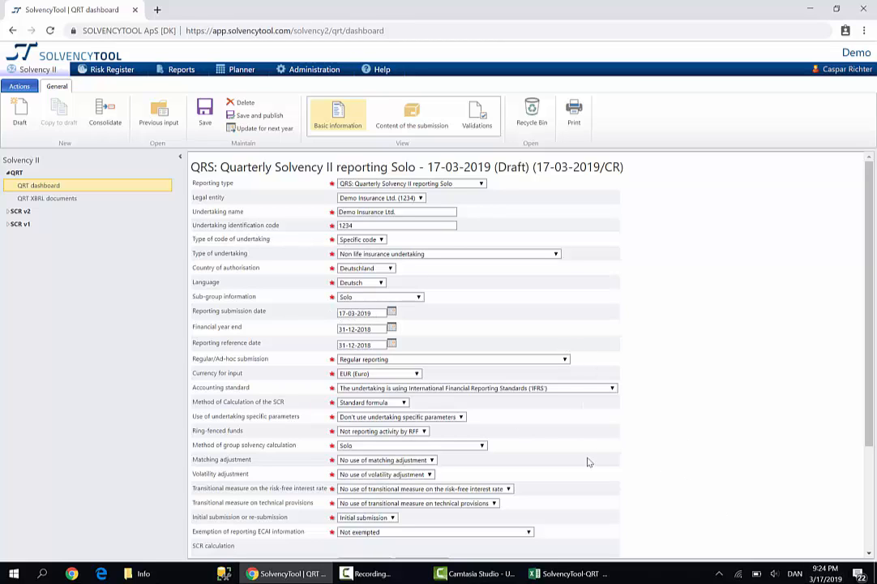
Switch to the SolvencyTool-QRT workbook in Excel and download only template S.06.02: List of assets from the unpublished Demo (1) package.
left_click(568, 574)
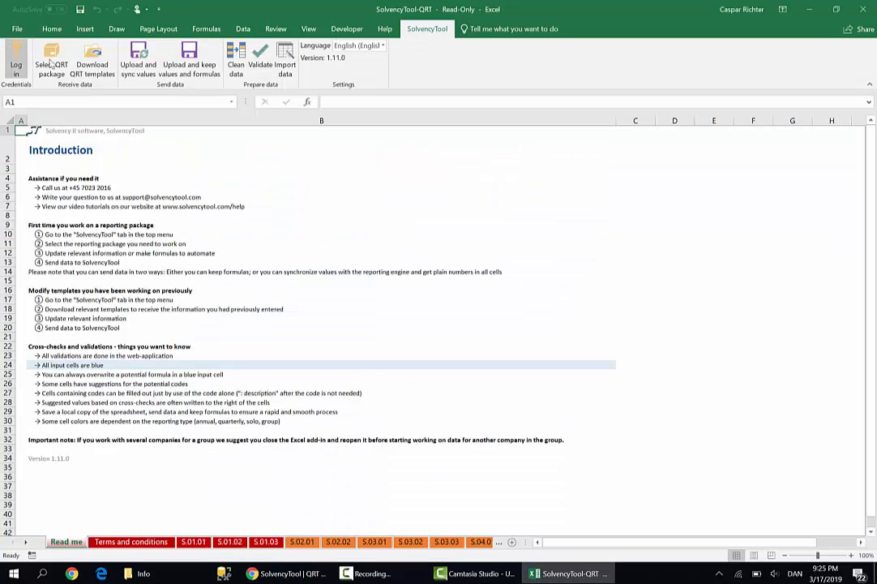
left_click(91, 61)
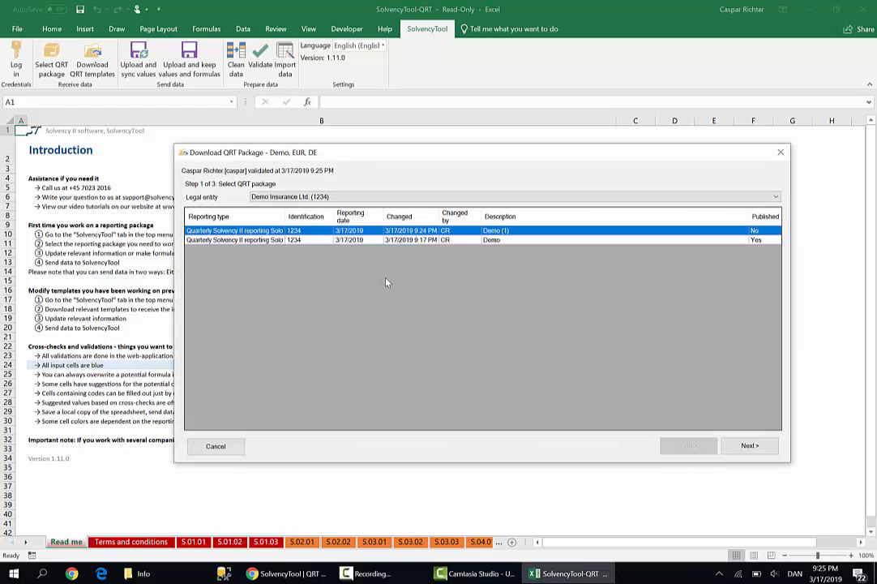
left_click(750, 446)
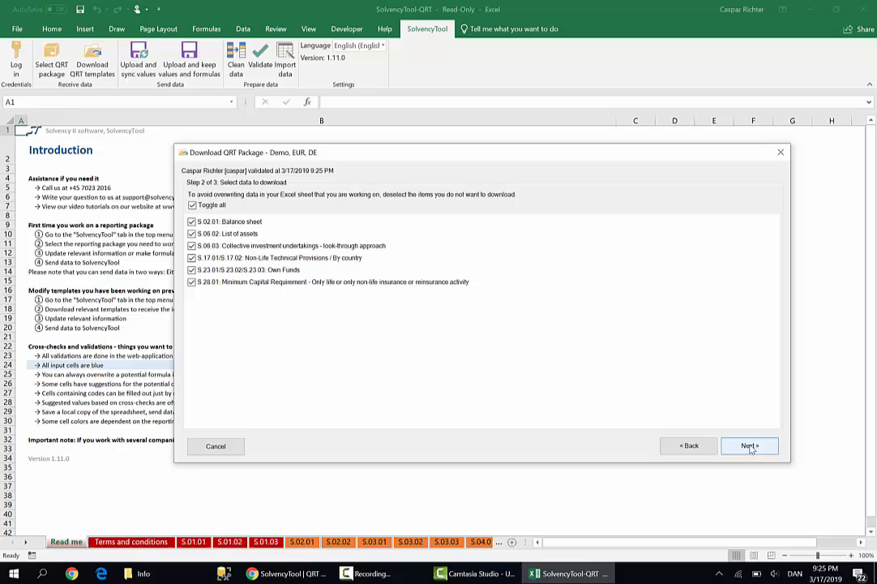
left_click(209, 208)
left_click(193, 233)
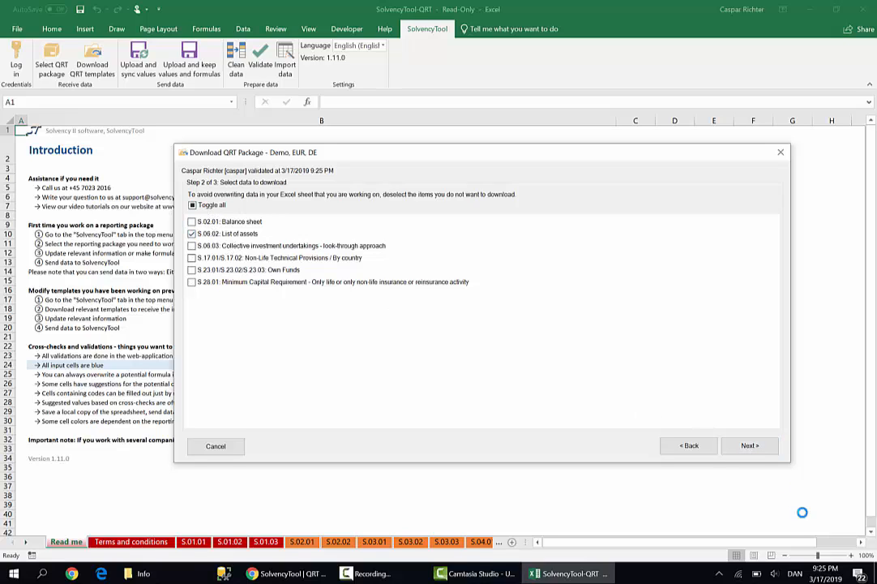
left_click(750, 446)
left_click(750, 446)
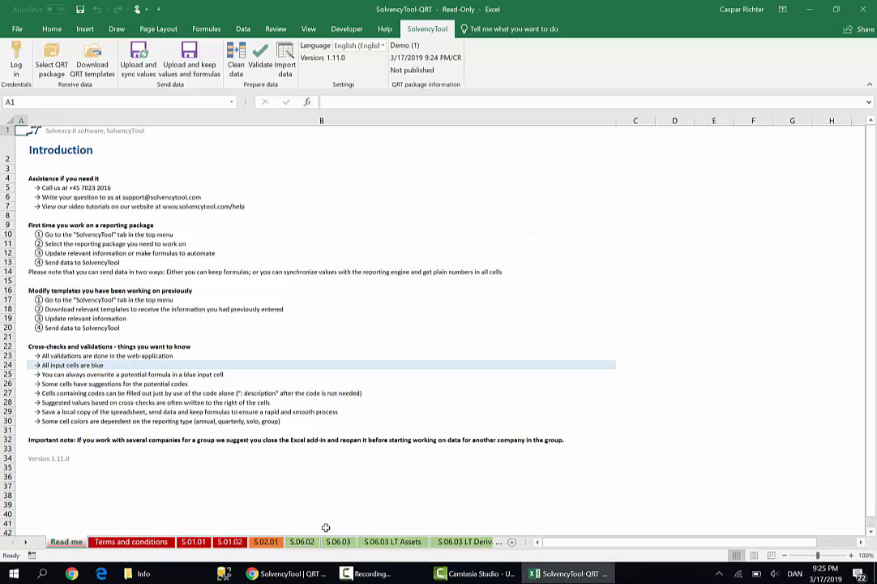
On sheet S.06.02, copy the Total Solvency II amounts of rows R0001 and R0002 into their Acquisition value cells.
left_click(301, 541)
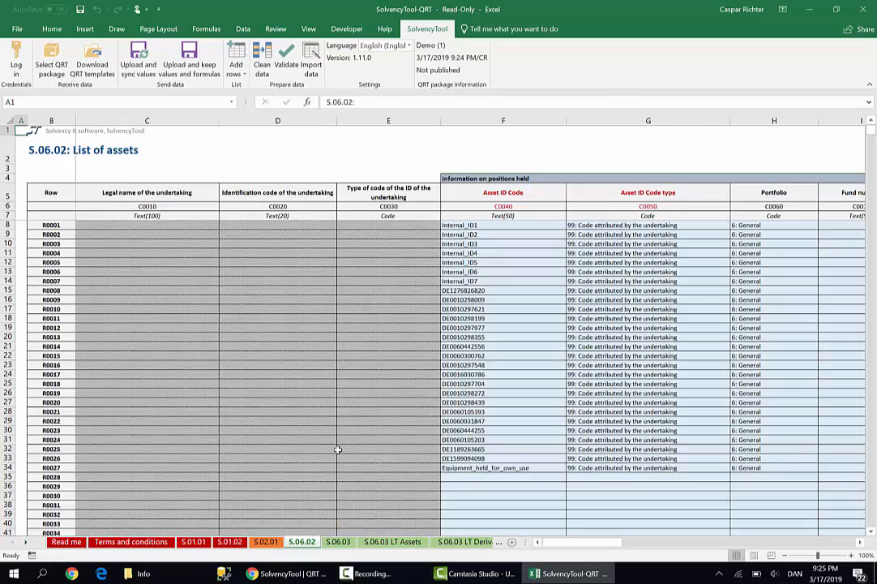
left_click_drag(599, 542, 649, 552)
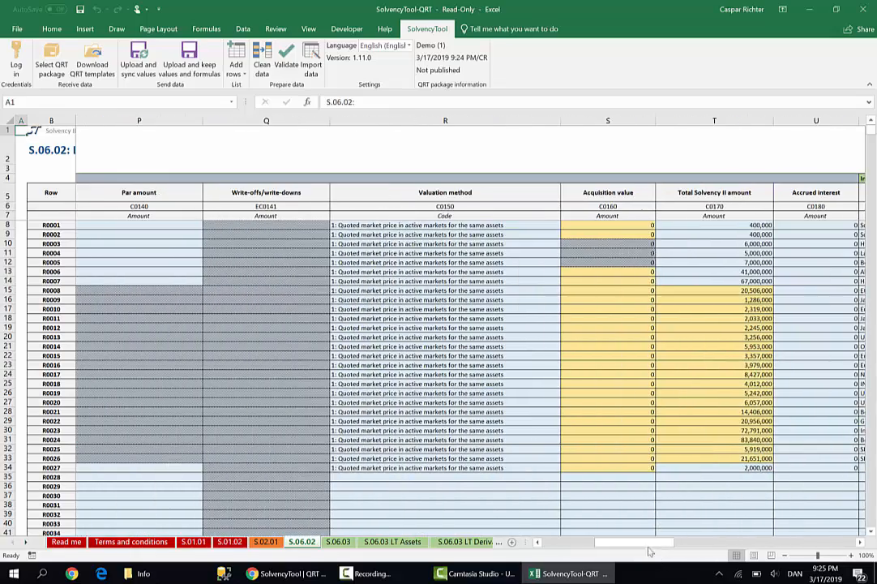
left_click(621, 226)
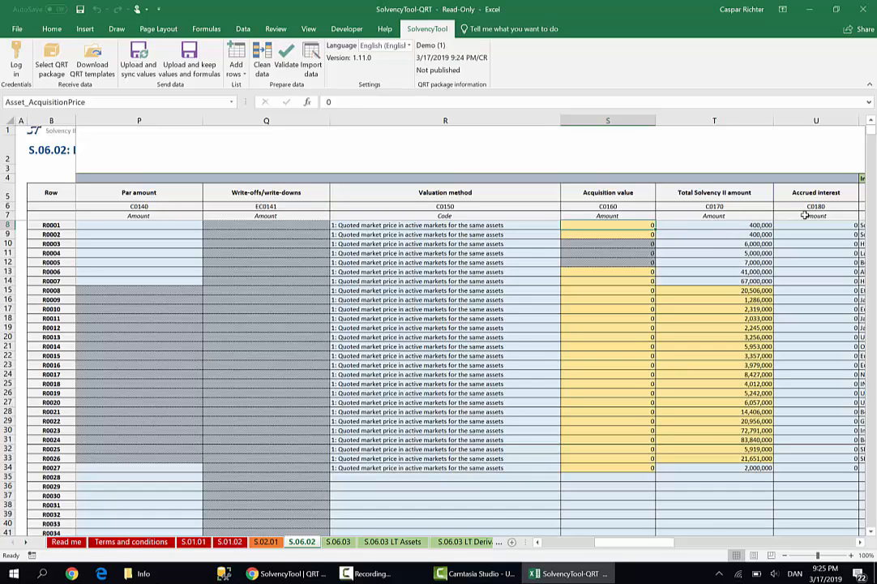
key("Right")
key("shift+Down")
key("ctrl+c")
key("Left")
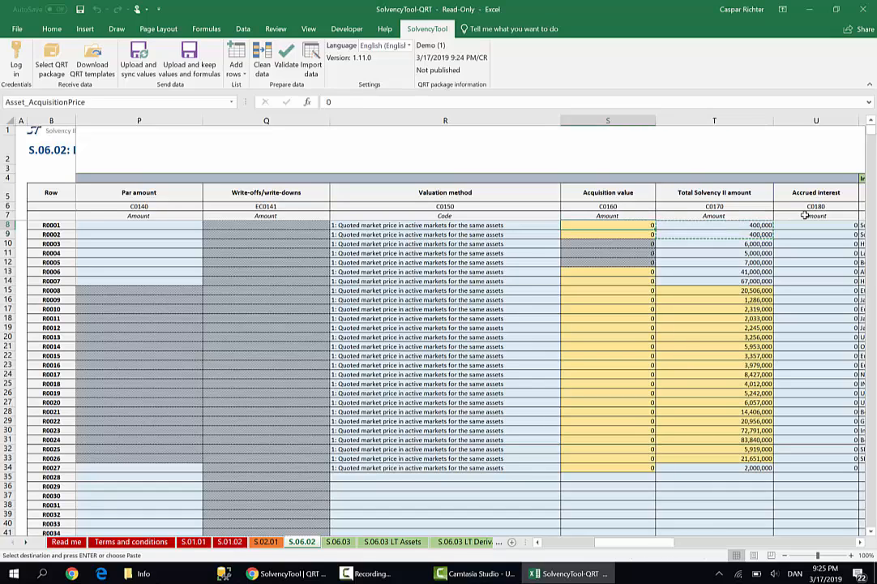
key("shift+F10")
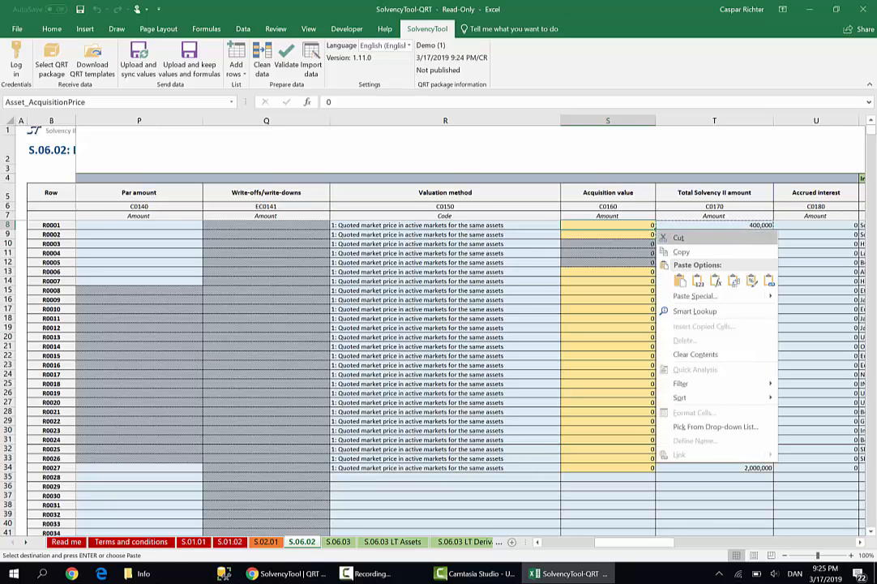
left_click(680, 281)
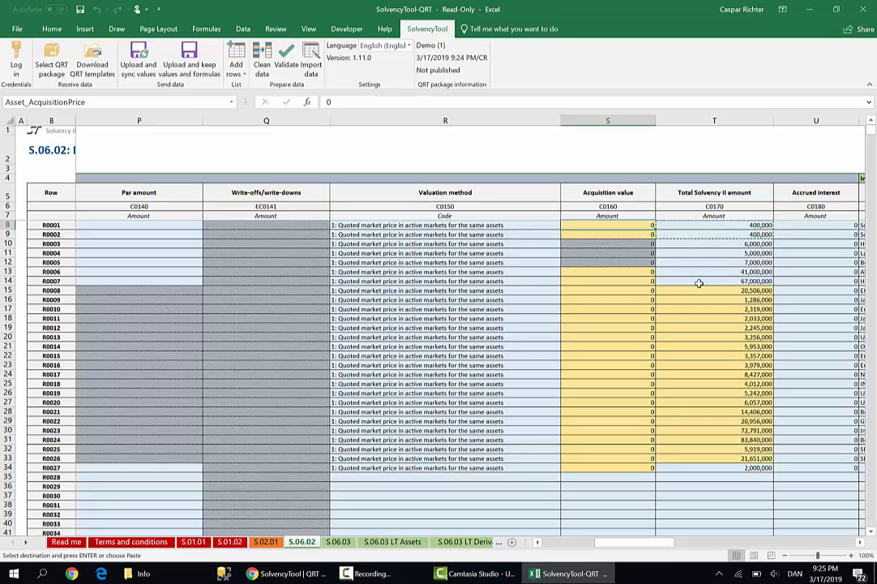
Copy the Total Solvency II amounts of rows R0006 to R0027 and paste them as values into the Acquisition value column.
left_click(734, 272)
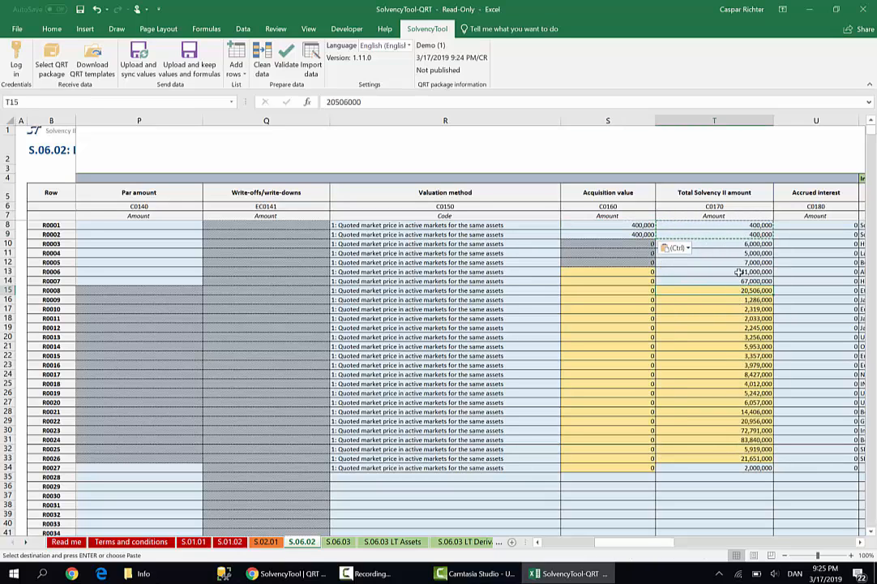
key("ctrl+shift+Down")
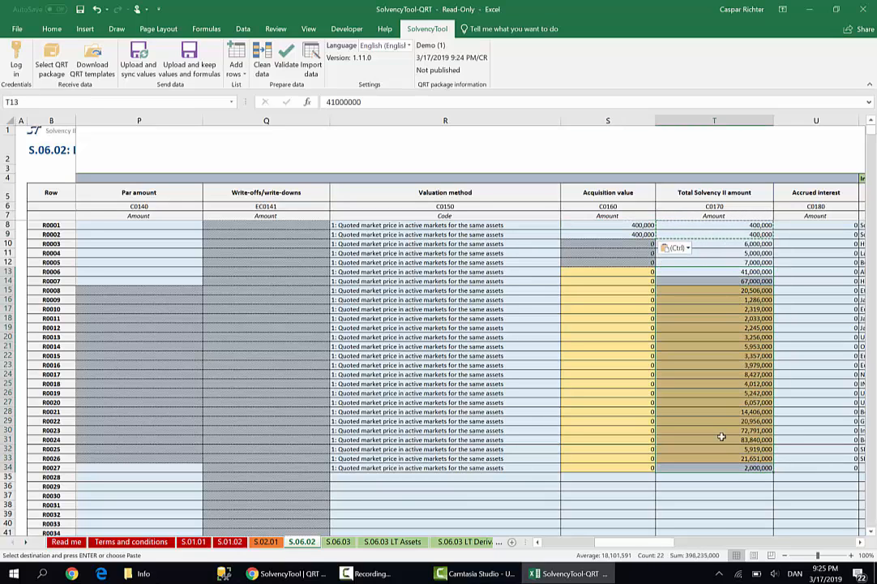
key("ctrl+c")
right_click(594, 274)
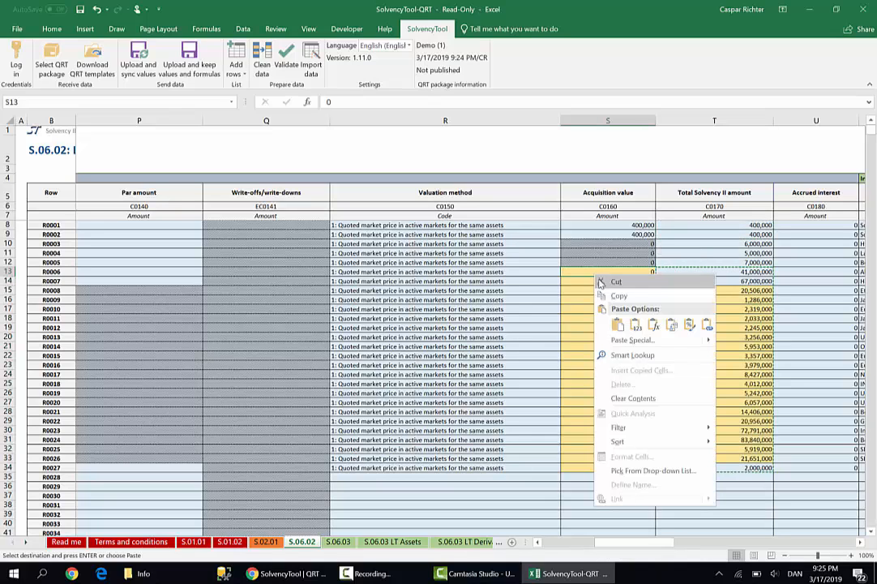
left_click(636, 325)
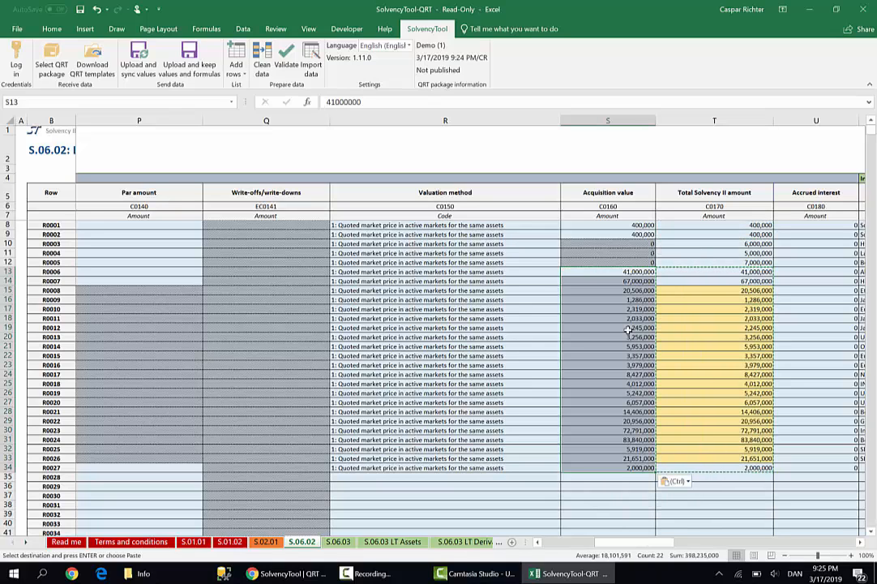
In the Unit Solvency II price cell of row R0008, divide the Total Solvency II amount by the Quantity with the formula =T15/O15.
left_click(724, 290)
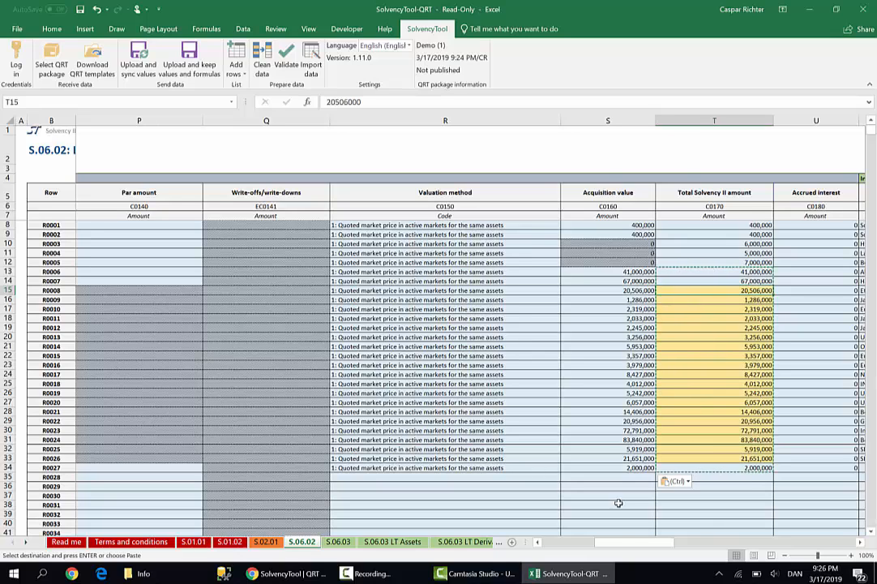
left_click_drag(617, 543, 608, 542)
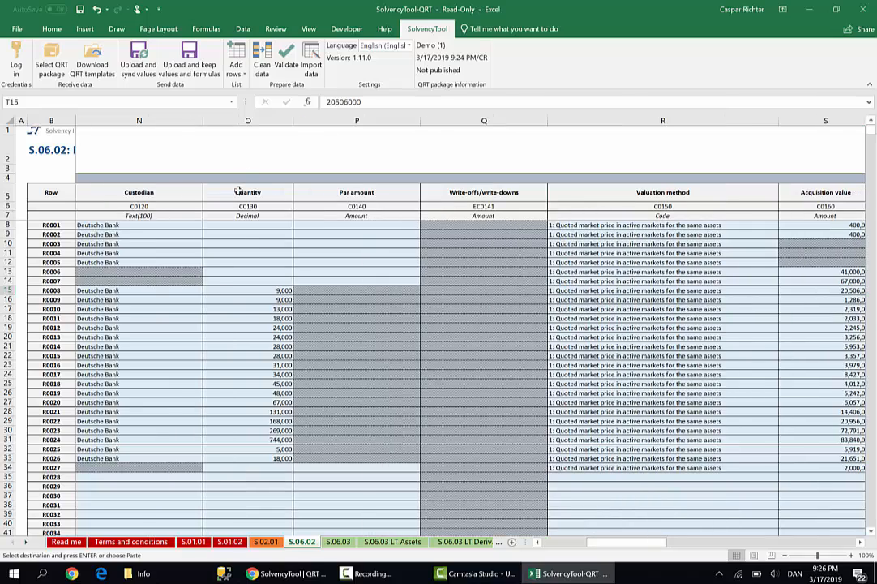
left_click_drag(273, 291, 276, 411)
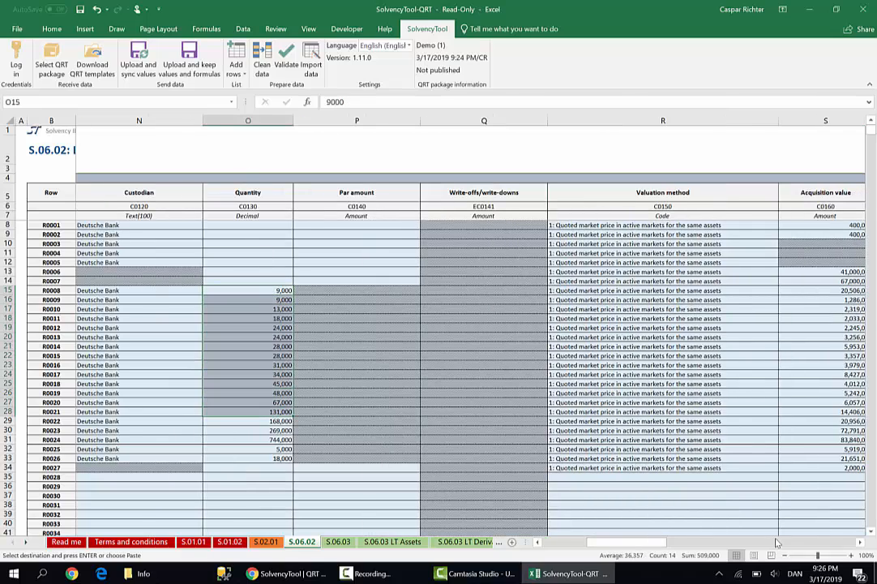
left_click_drag(646, 543, 741, 569)
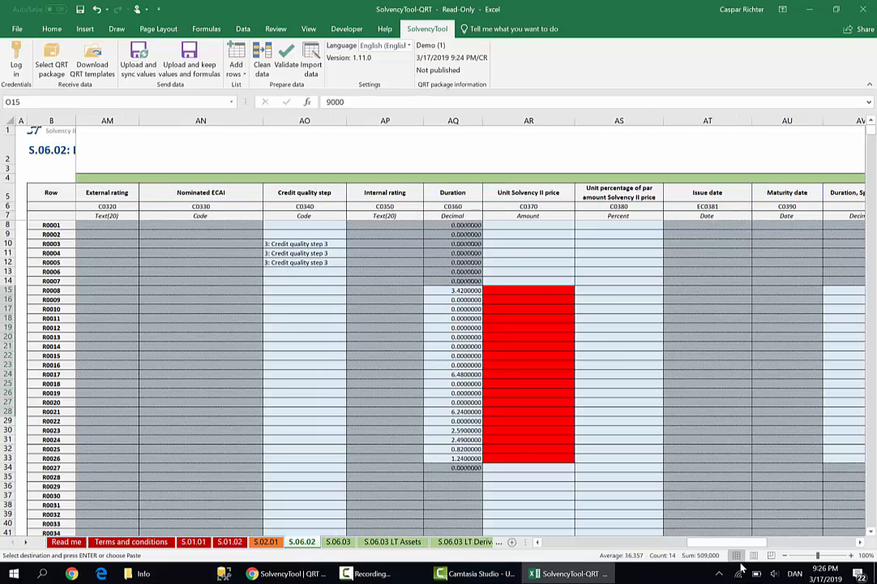
left_click(543, 291)
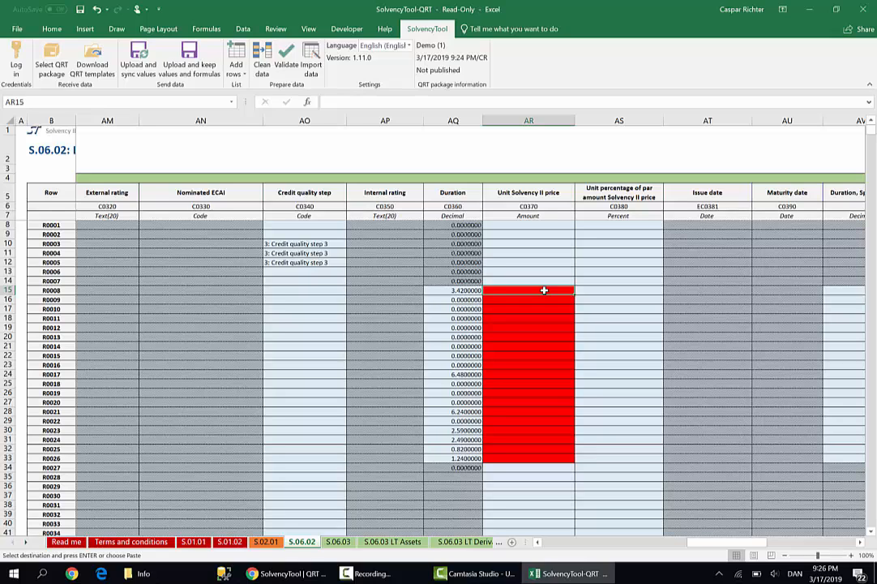
type("=")
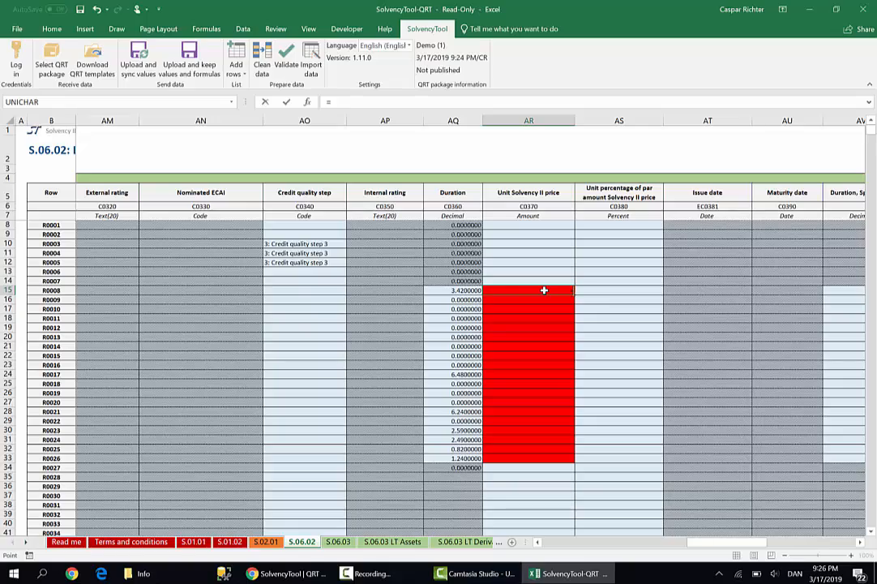
key("Left")
key("Left")
key("Left")
key("Left")
key("Left")
key("Left")
key("Left")
key("Left")
key("Left")
key("Left")
key("Left")
key("Left")
key("Left")
key("Left")
key("Left")
key("Left")
key("Left")
key("Left")
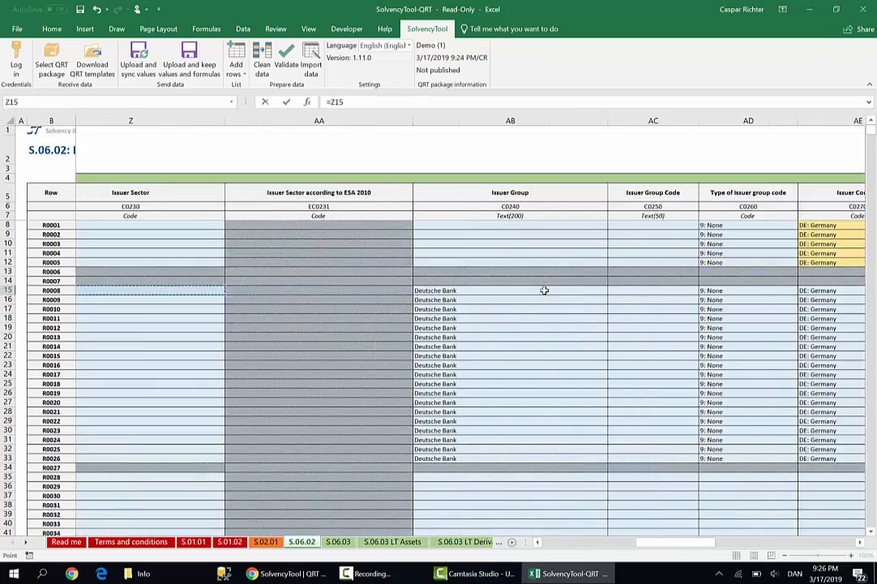
key("Left")
key("Left")
key("Left")
key("Left")
key("Left")
key("Left")
key("Left")
key("Left")
key("Left")
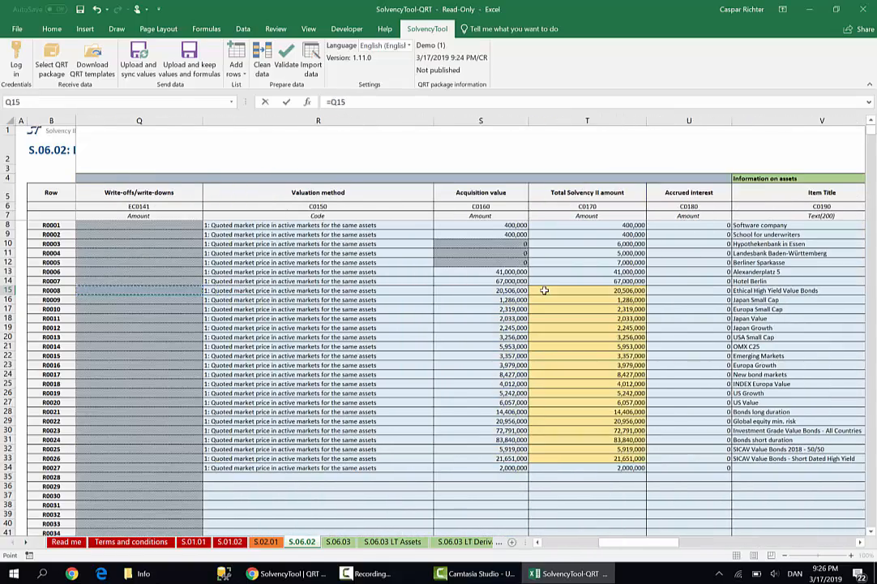
key("Right")
key("Right")
key("Right")
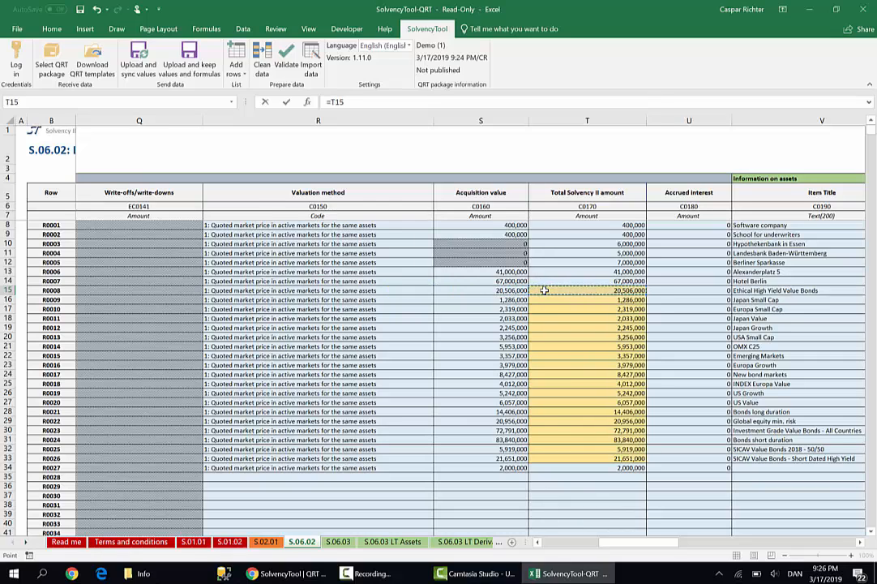
type("/")
left_click(503, 291)
key("Left")
key("Left")
key("Left")
key("Left")
key("Left")
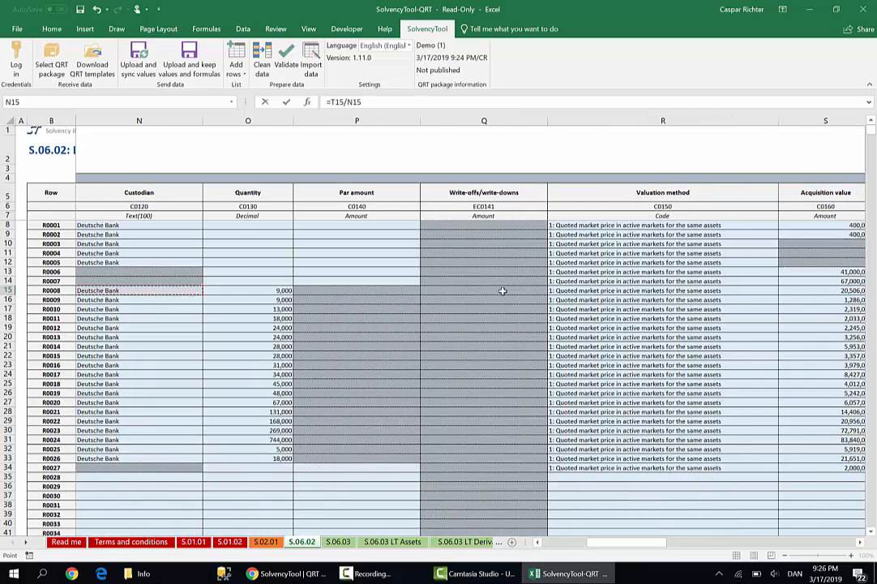
key("Right")
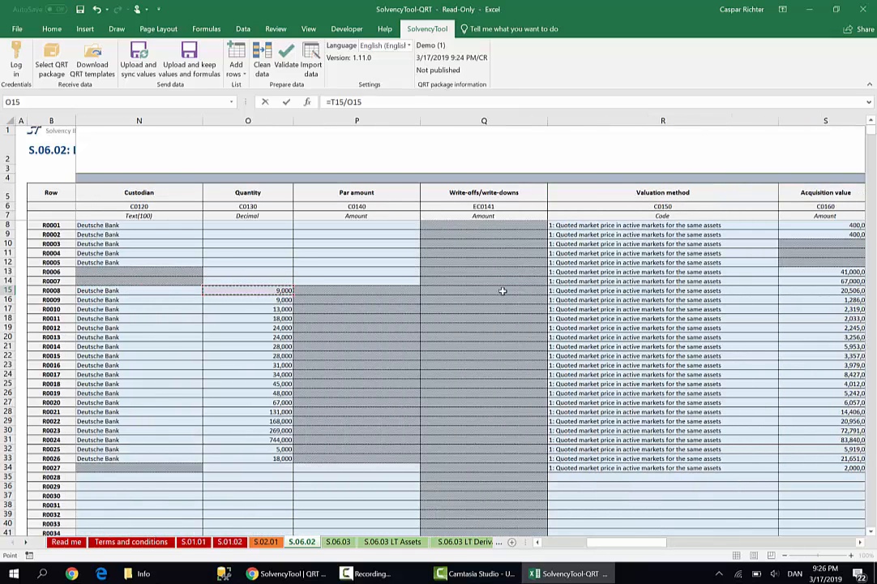
key("Return")
Fill the Unit Solvency II price formula down from row R0008 through row R0026.
key("shift+Down")
key("shift+Down")
key("shift+Down")
key("shift+Down")
key("shift+Down")
key("shift+Down")
key("shift+Down")
key("shift+Down")
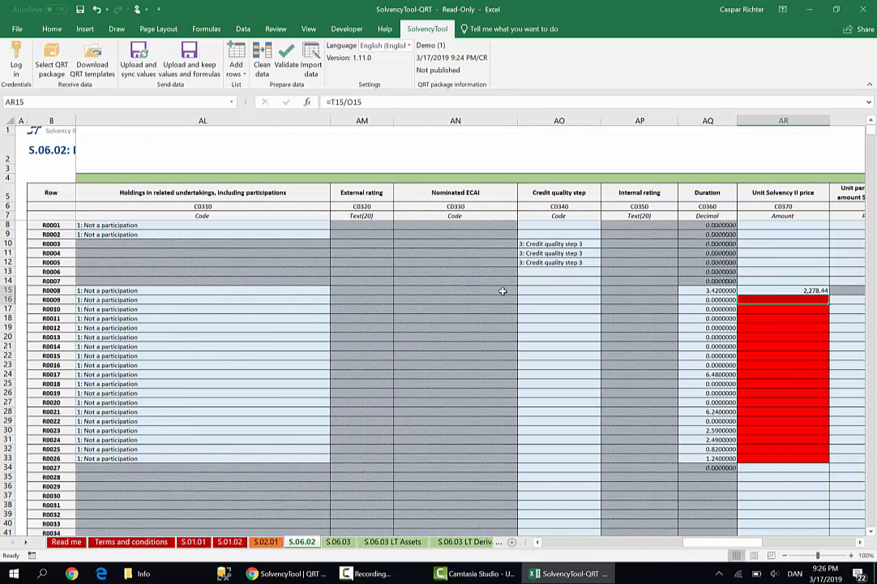
key("shift+Down")
key("shift+Down")
key("shift+Down")
key("shift+Down")
key("shift+Down")
key("shift+Down")
key("shift+Down")
key("shift+Down")
key("shift+Down")
key("shift+Down")
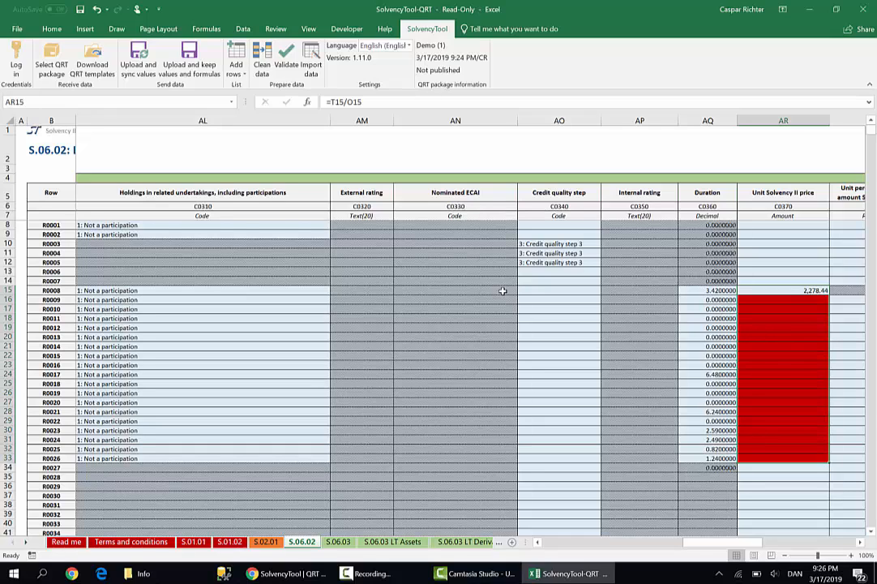
key("ctrl+d")
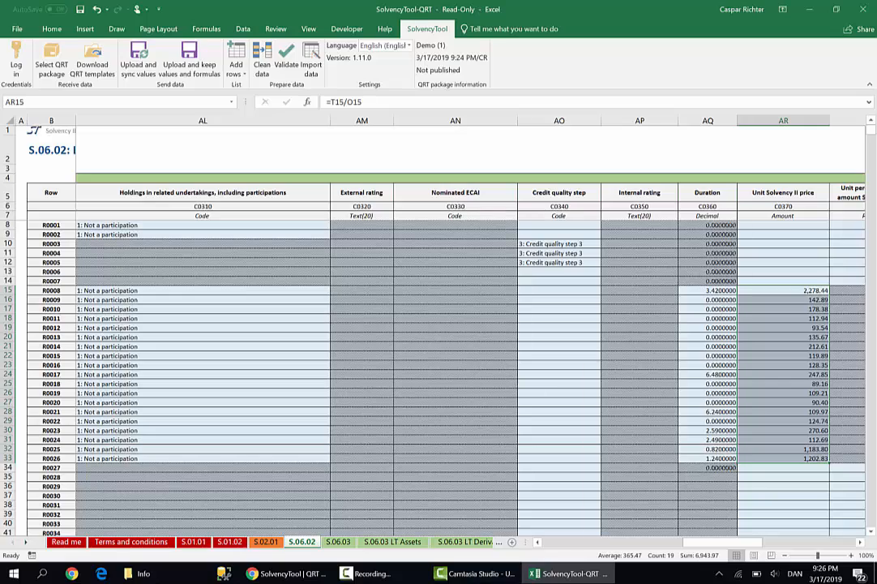
Copy the Item Titles of rows R0001 to R0005 and paste them as values into their Issuer Name cells.
left_click_drag(751, 546, 712, 565)
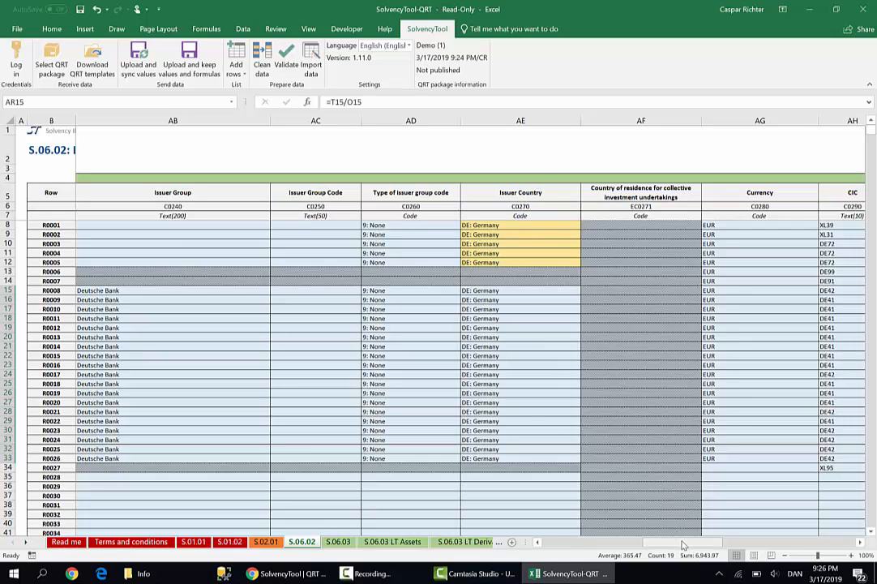
left_click_drag(682, 541, 658, 545)
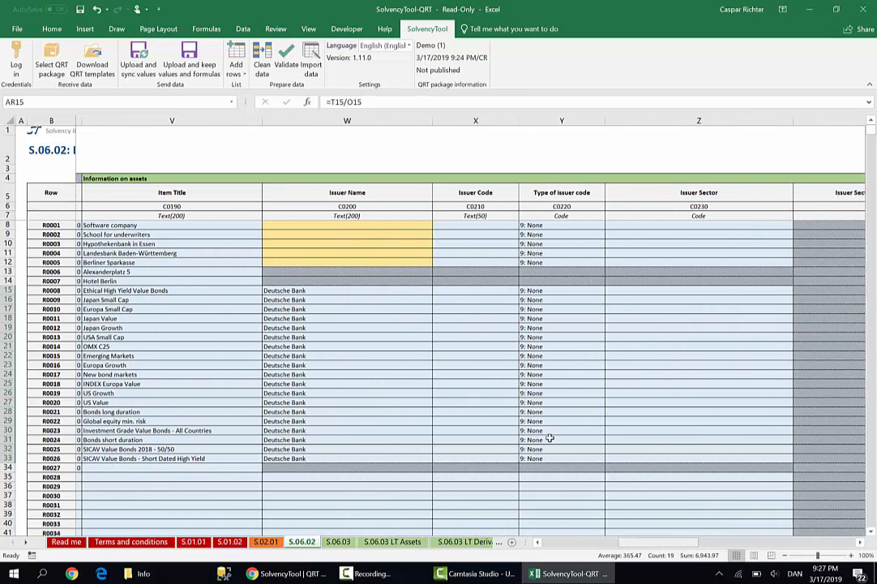
left_click(321, 224)
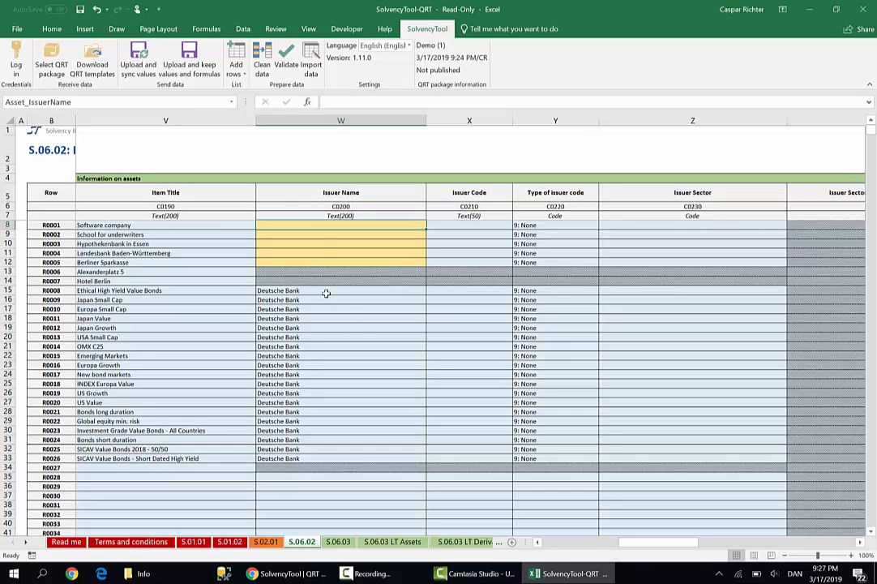
left_click_drag(233, 225, 242, 256)
key("ctrl+c")
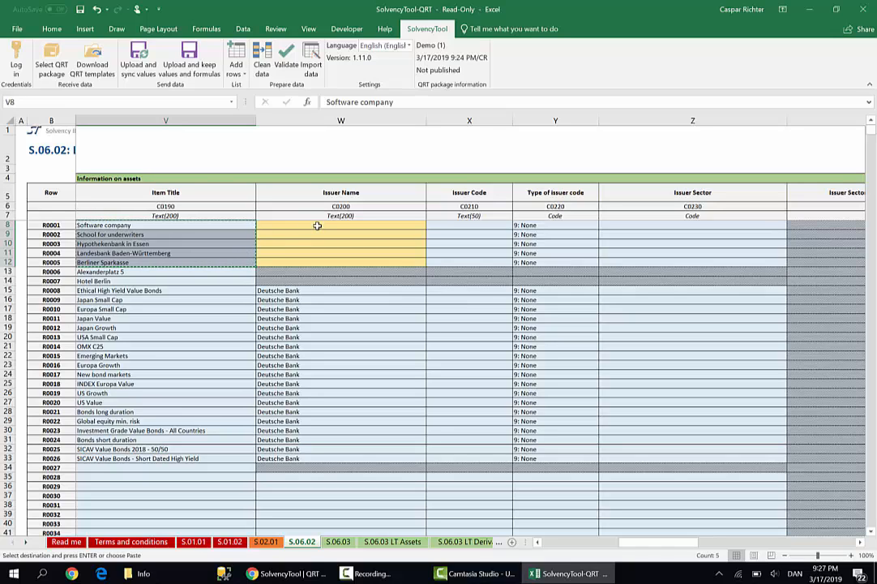
right_click(324, 229)
left_click(362, 275)
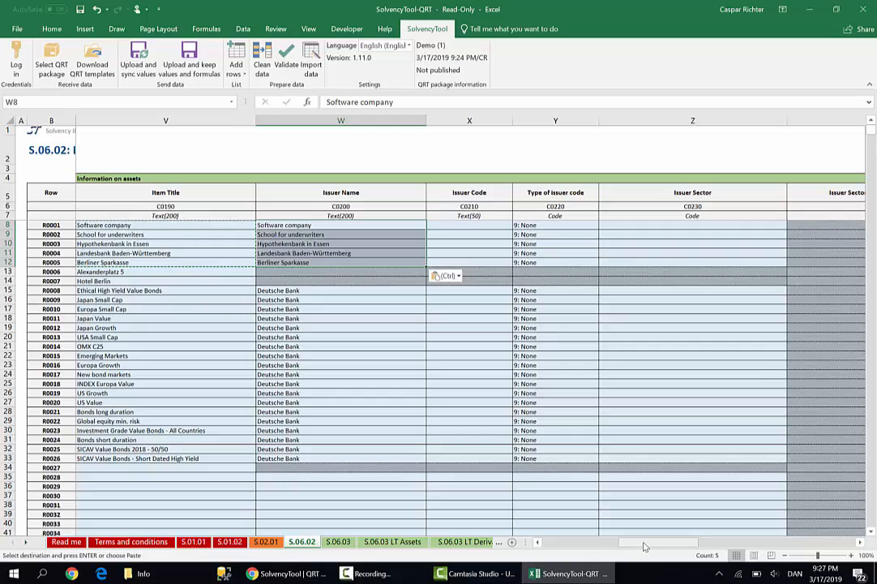
Upload only S.06.02: List of assets to the SolvencyTool repository, keeping the values and formulas in the workbook.
left_click_drag(646, 544, 566, 545)
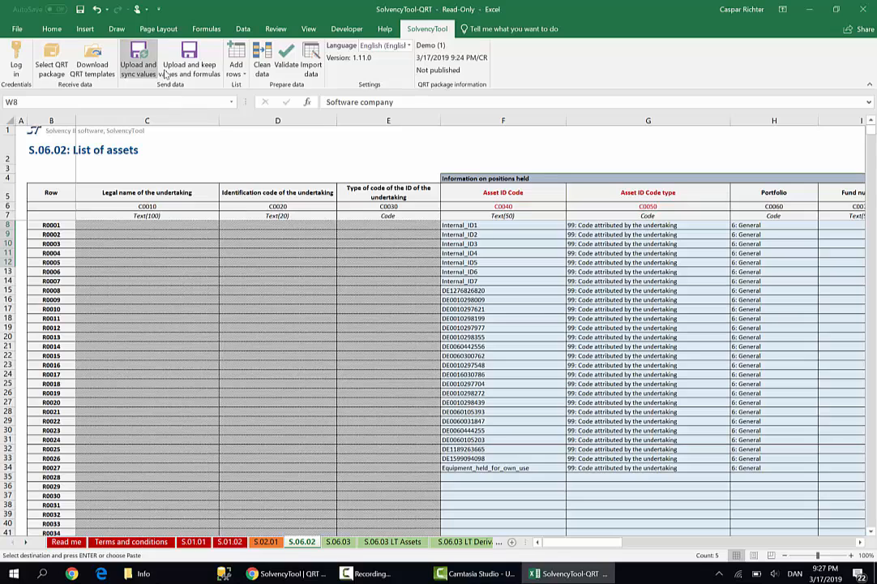
left_click(189, 58)
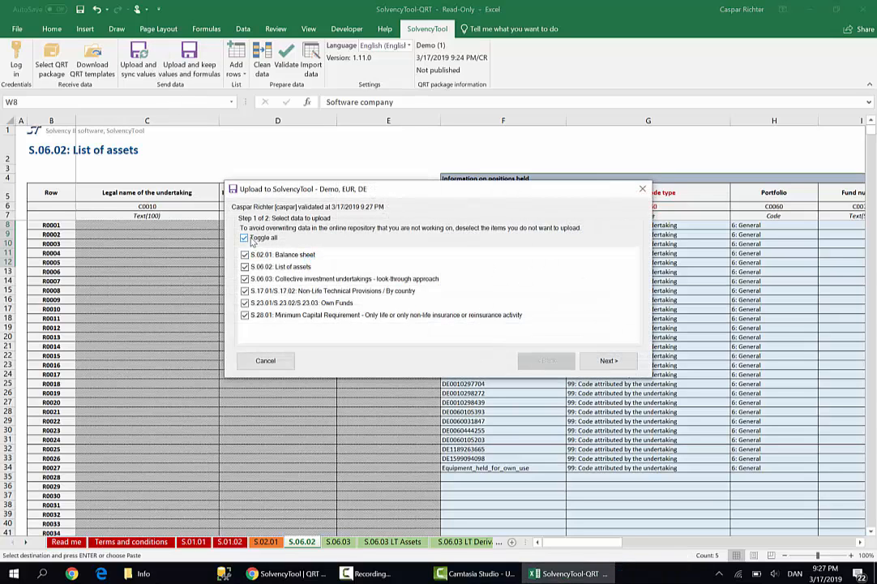
left_click(253, 240)
left_click(315, 267)
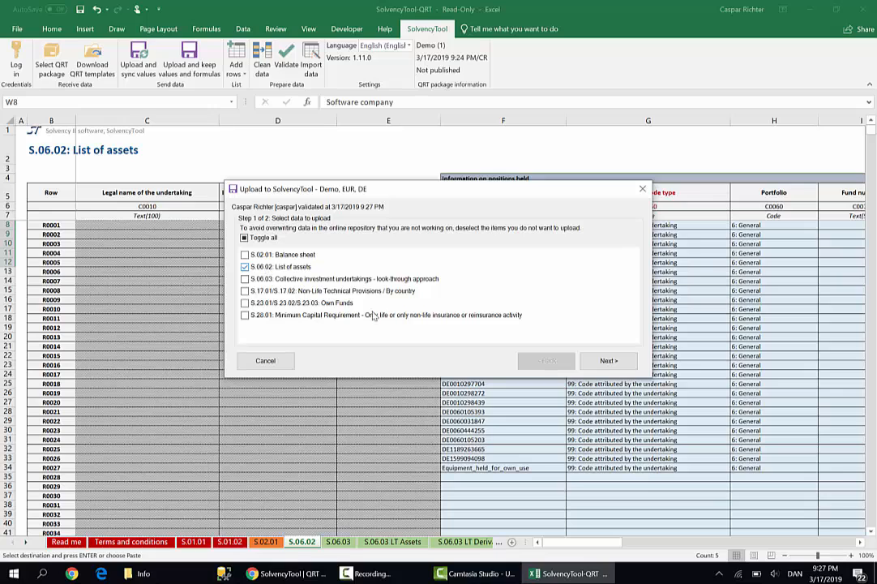
left_click(608, 361)
left_click(666, 360)
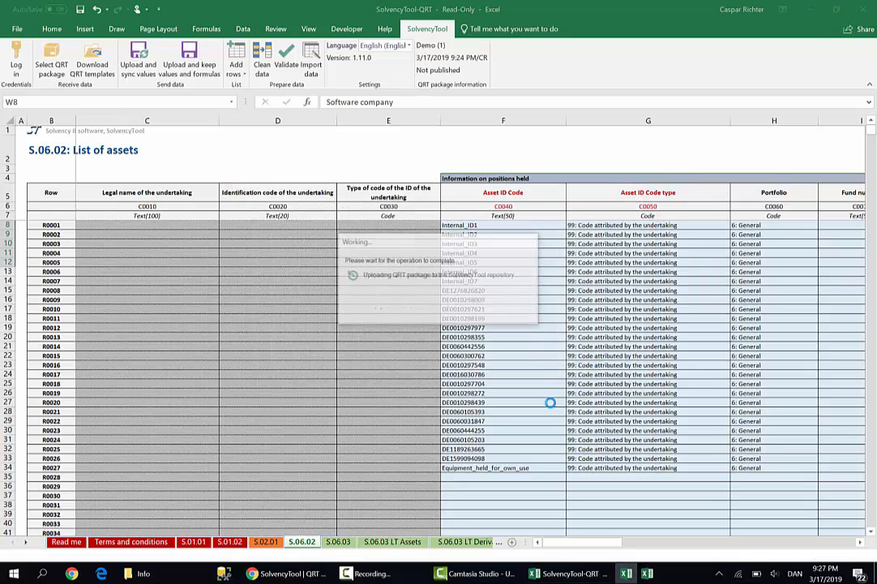
Switch to the SolvencyTool QRT dashboard in Chrome and create a validation report for the draft with XBRL taxonomy 2.3.0.
left_click(276, 578)
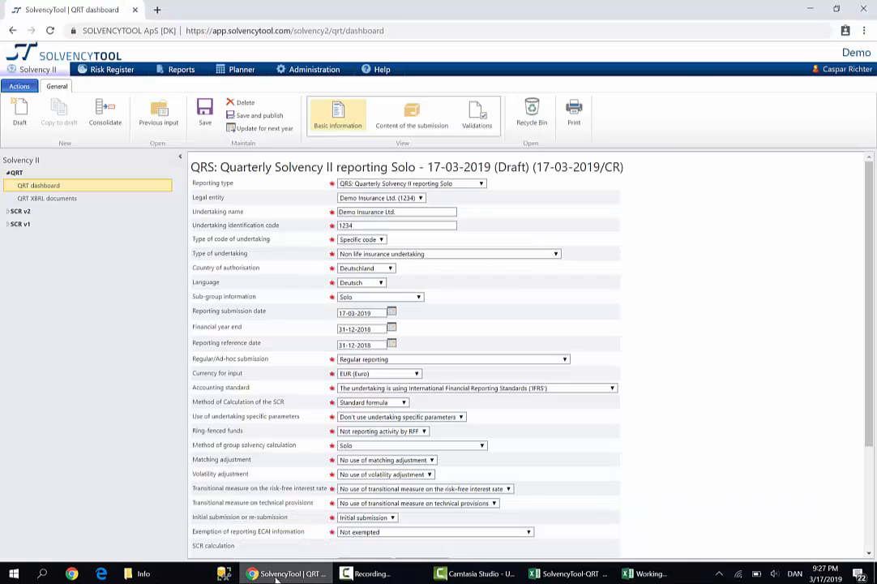
left_click(477, 129)
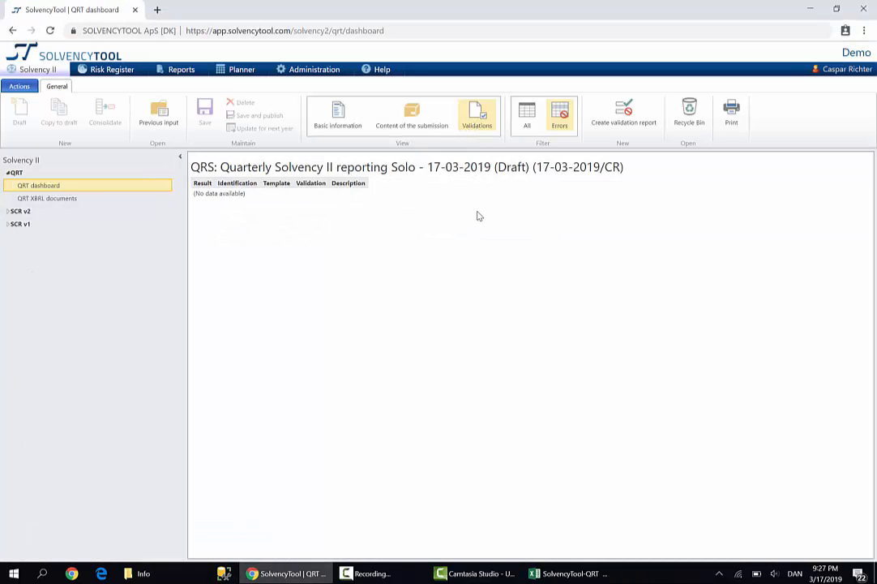
left_click(621, 123)
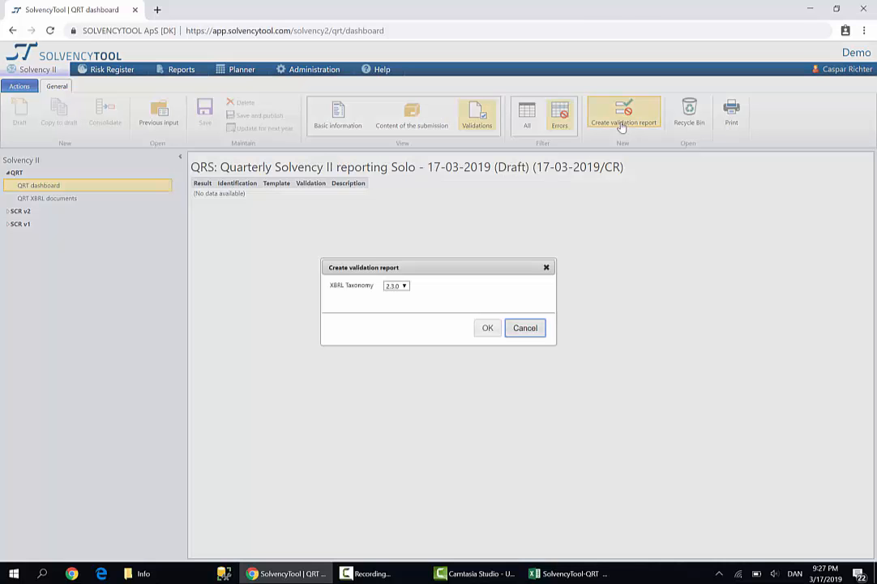
left_click(488, 328)
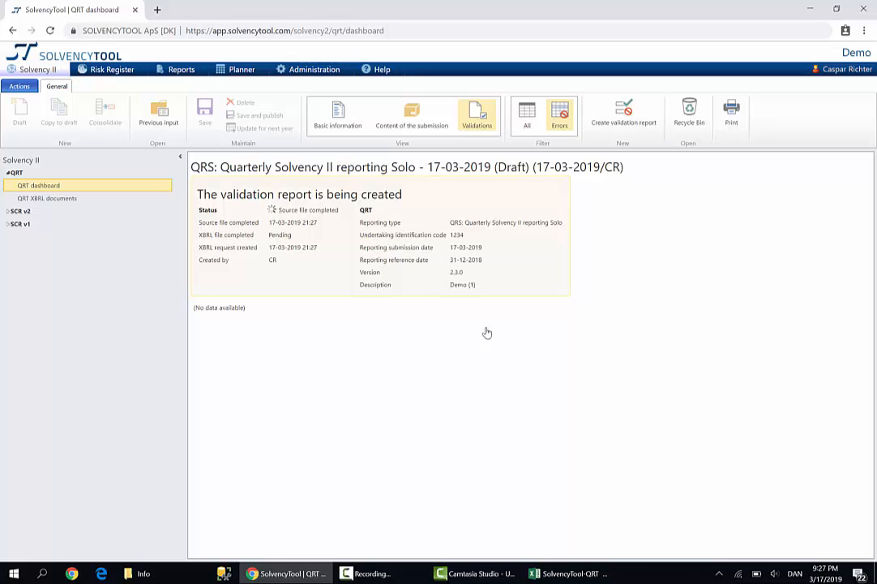
Open the published Demo report and examine the errors listed in its validation report.
left_click(159, 118)
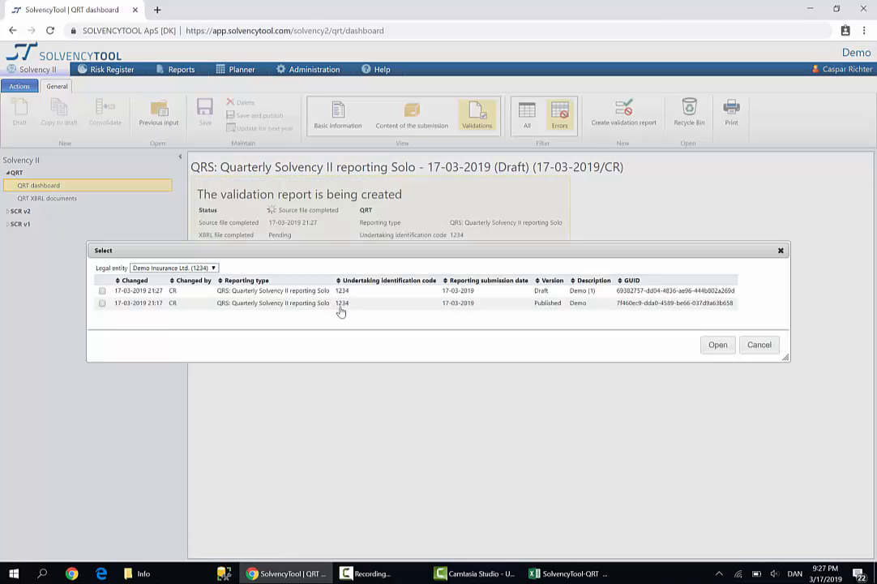
double_click(341, 303)
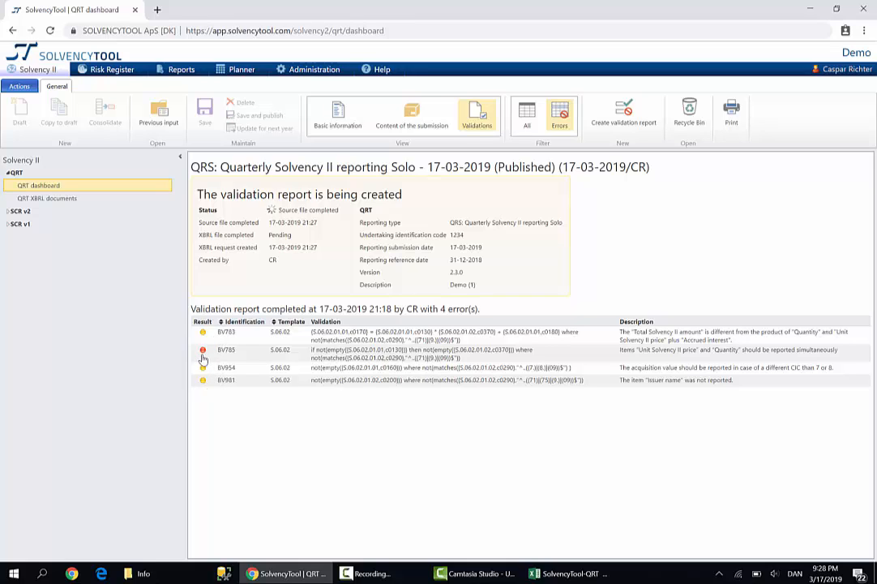
mouse_move(204, 353)
Reopen the draft Demo (1) report, refresh its validations and check the error result of the validation report.
left_click(160, 117)
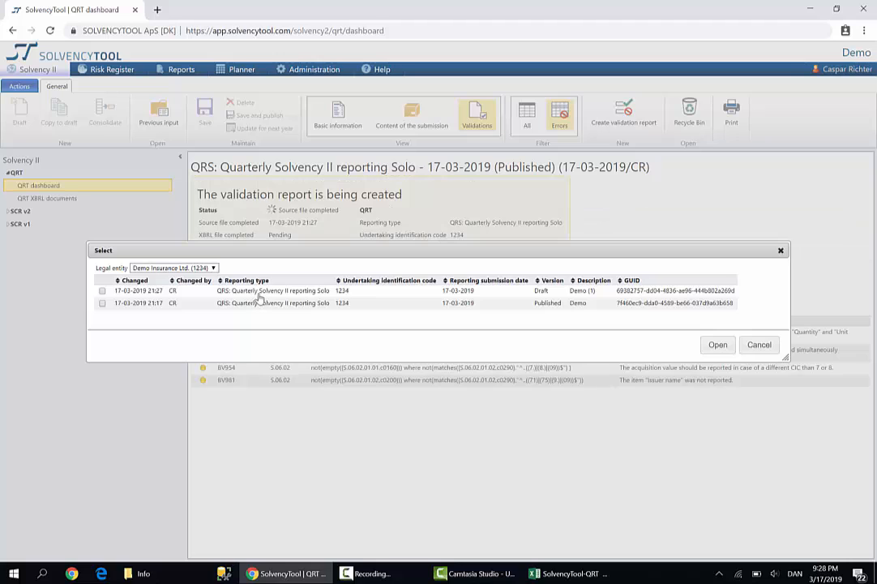
double_click(615, 294)
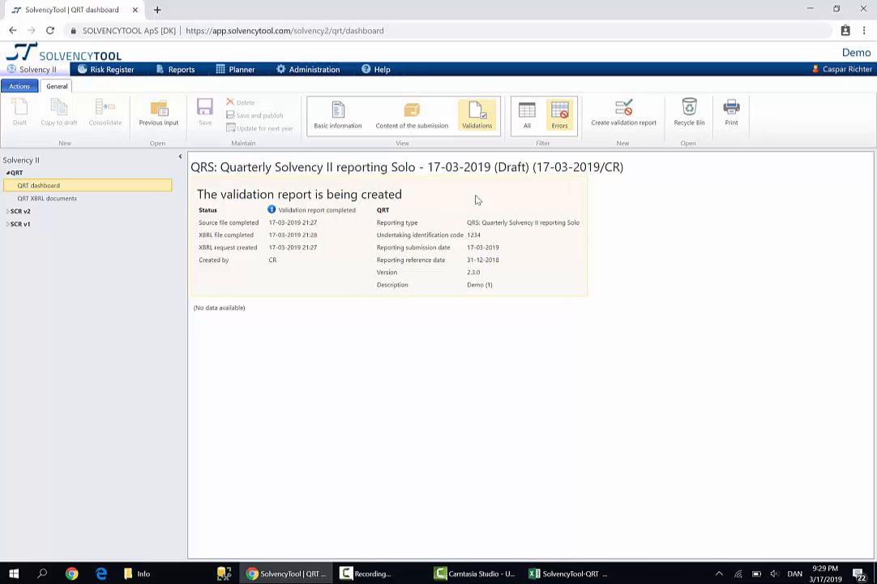
left_click(477, 122)
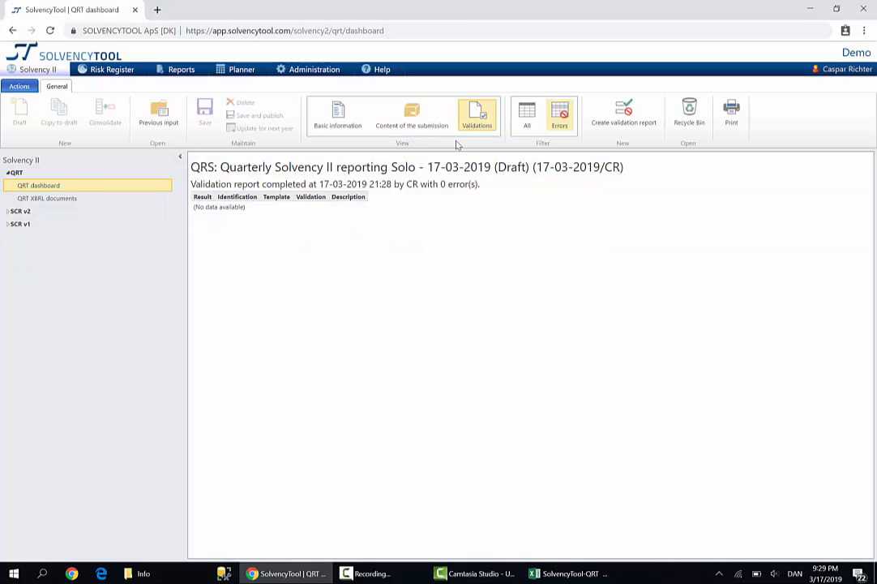
left_click_drag(433, 184, 480, 185)
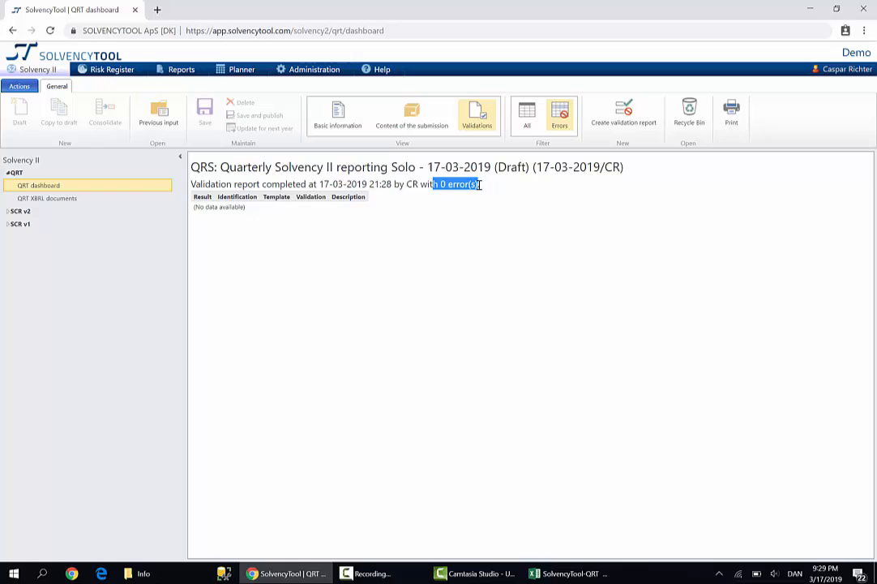
Return to the draft's basic information, then save and publish the QRT package.
left_click(335, 118)
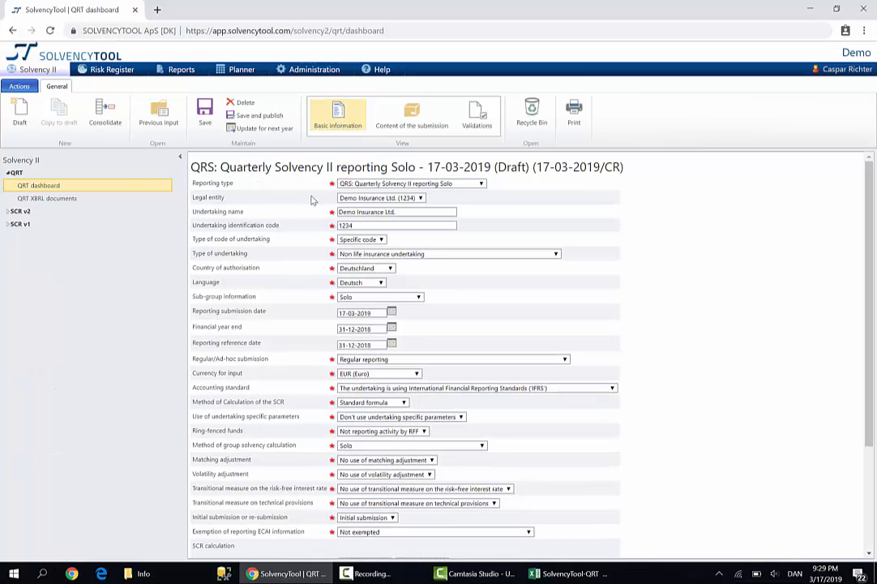
left_click(251, 115)
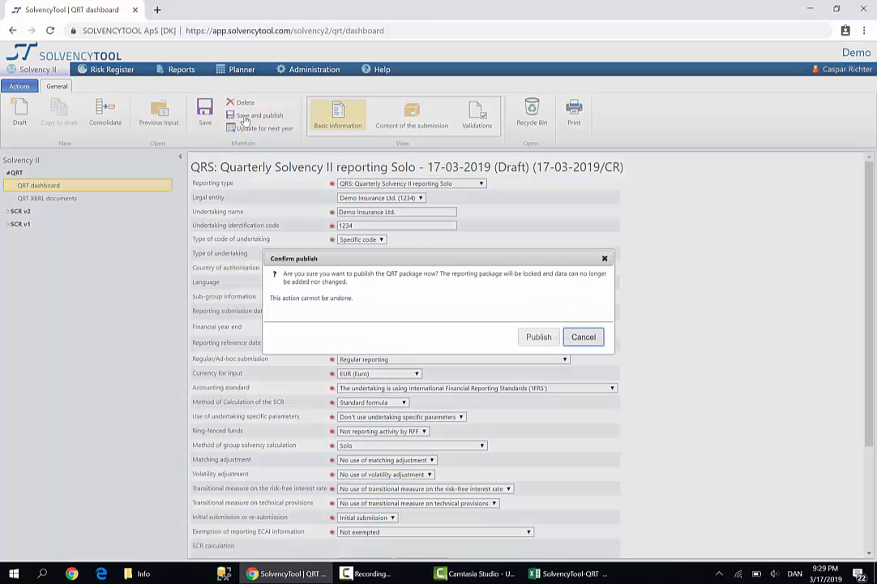
left_click(539, 336)
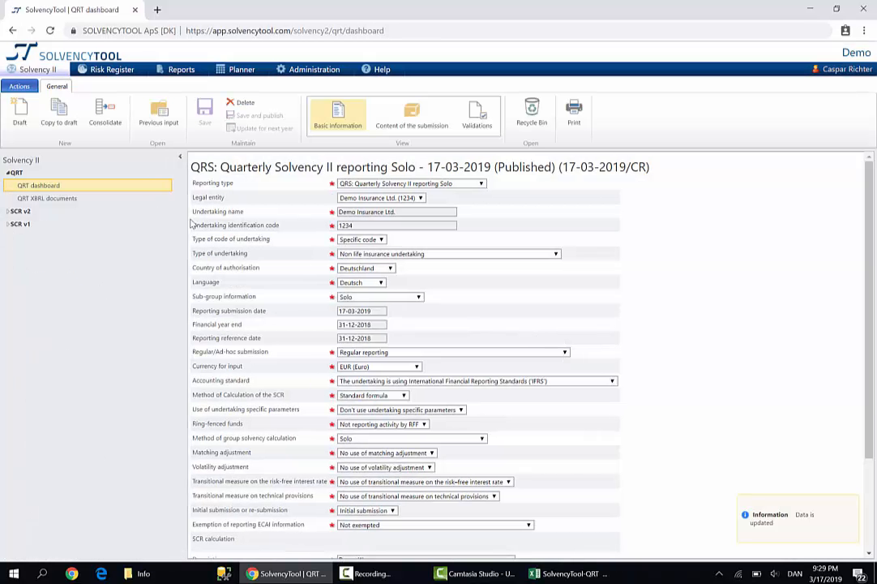